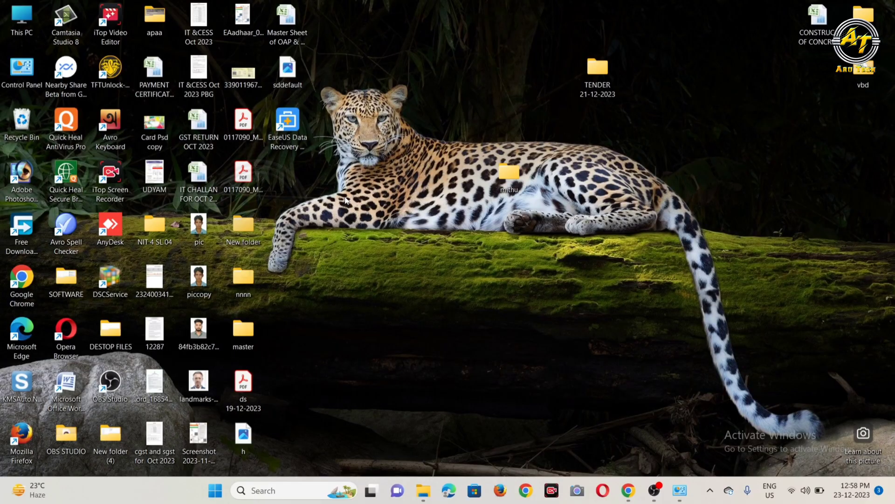
# - Check the system type of this PC in its properties and close the Settings window
pyautogui.click(30, 25)
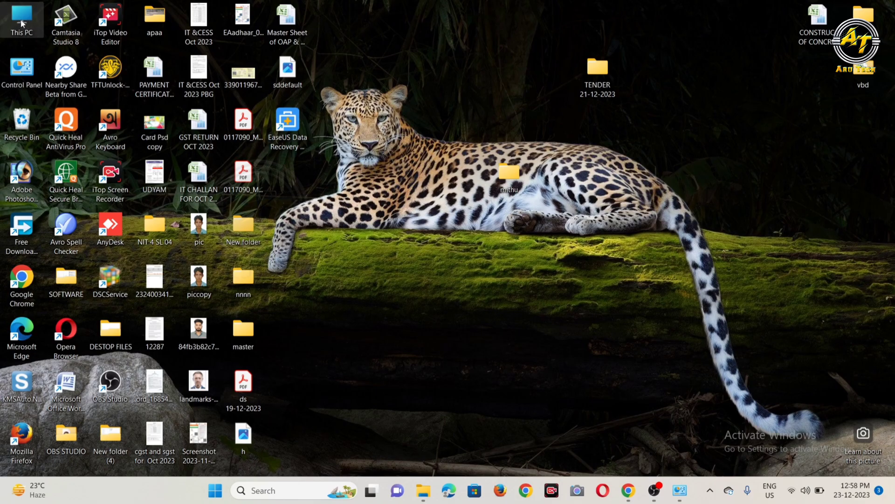
pyautogui.rightClick(21, 23)
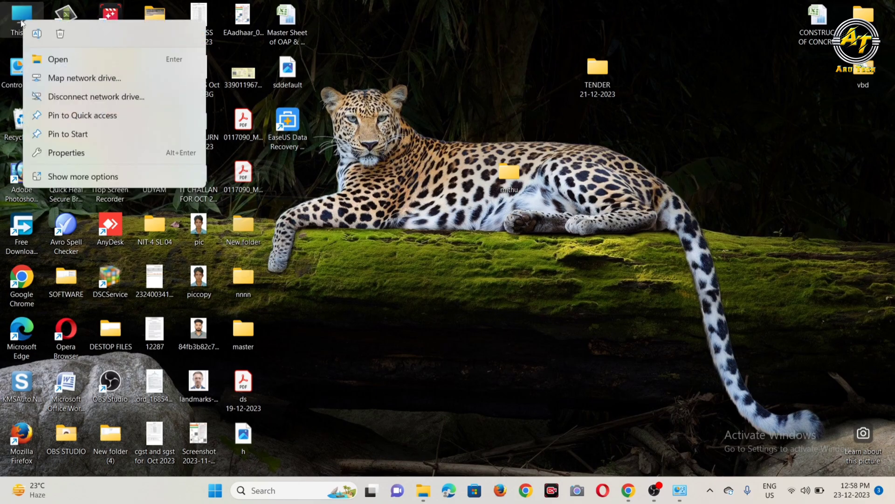
pyautogui.click(68, 157)
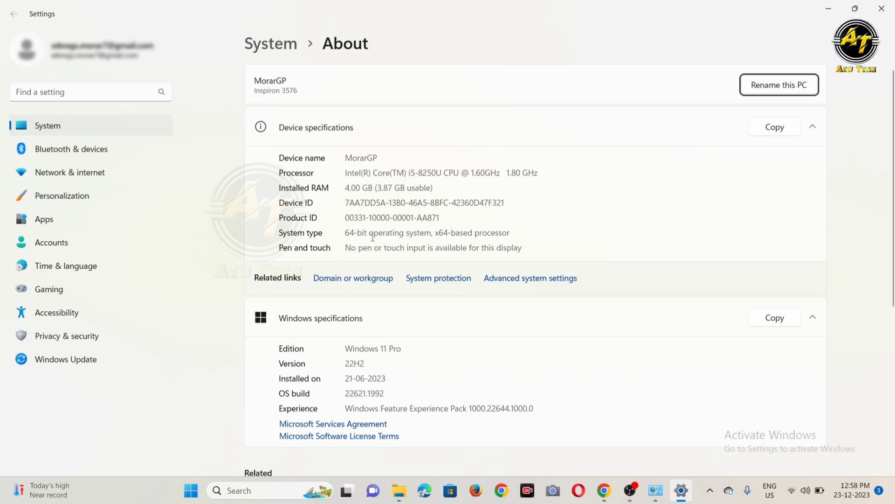
pyautogui.moveTo(345, 233); pyautogui.dragTo(510, 235)
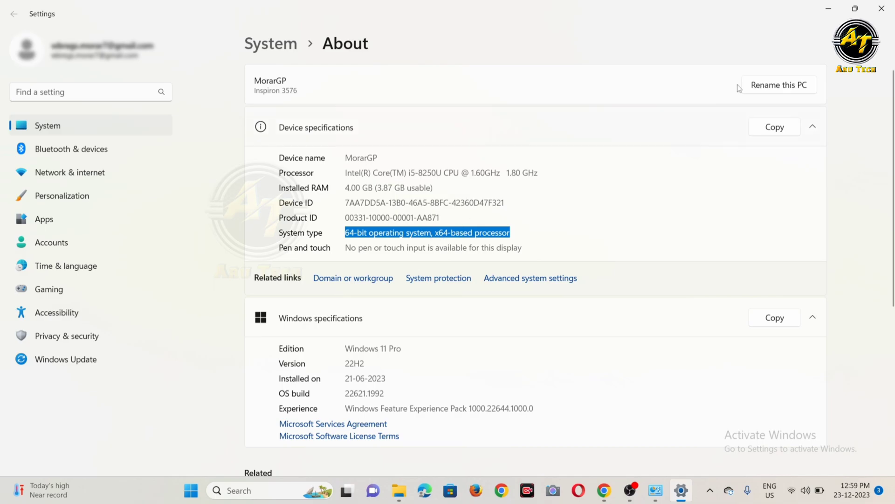
pyautogui.click(882, 8)
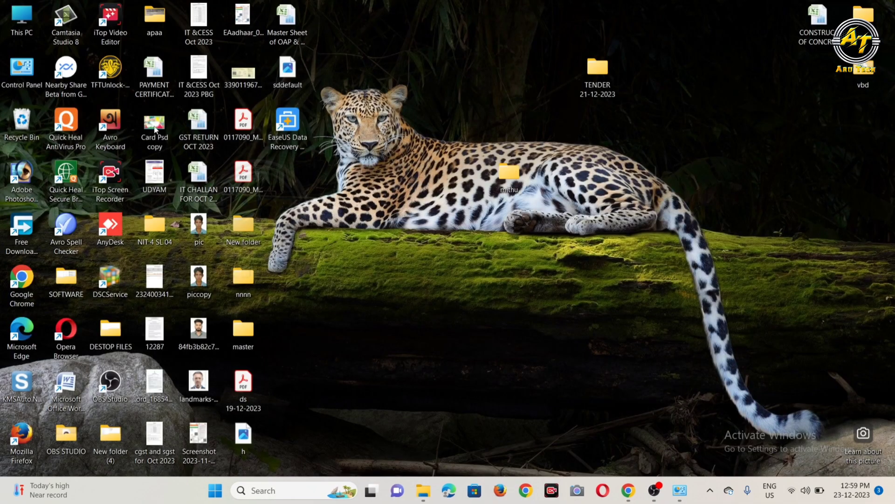
# - Look up the available actions for Java 8 Update 371 in Programs and Features and close the window
pyautogui.click(680, 490)
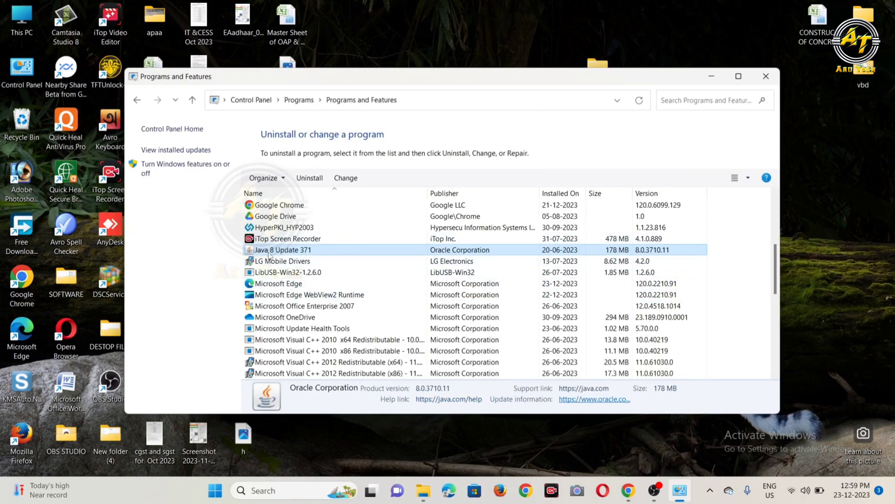
pyautogui.rightClick(283, 251)
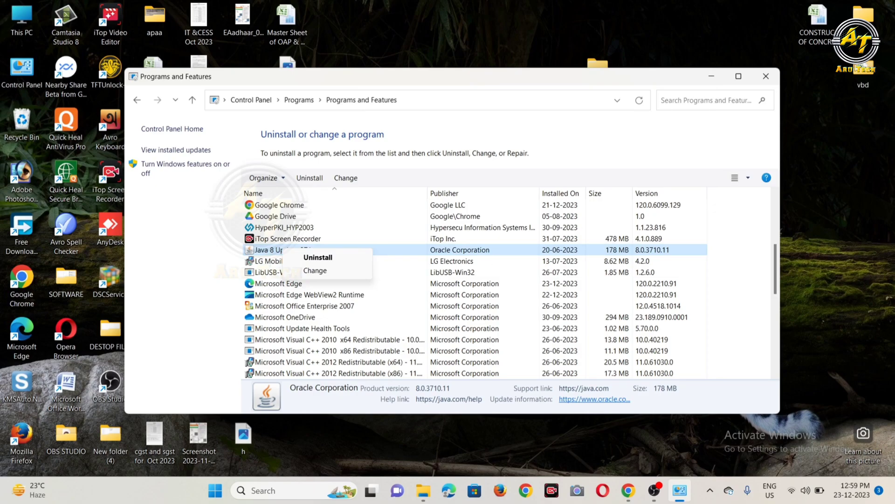
pyautogui.click(768, 76)
pyautogui.click(768, 76)
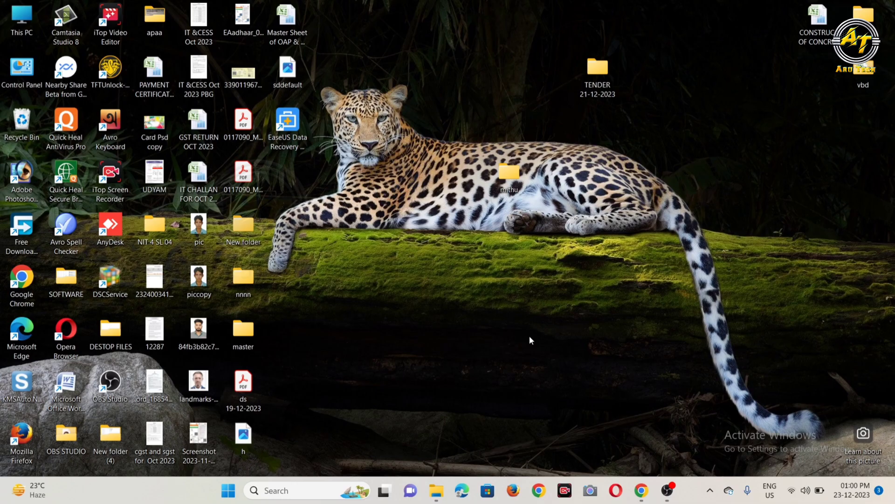
# - Search Windows for "TURN" and open the Turn Windows features on or off dialog
pyautogui.click(277, 491)
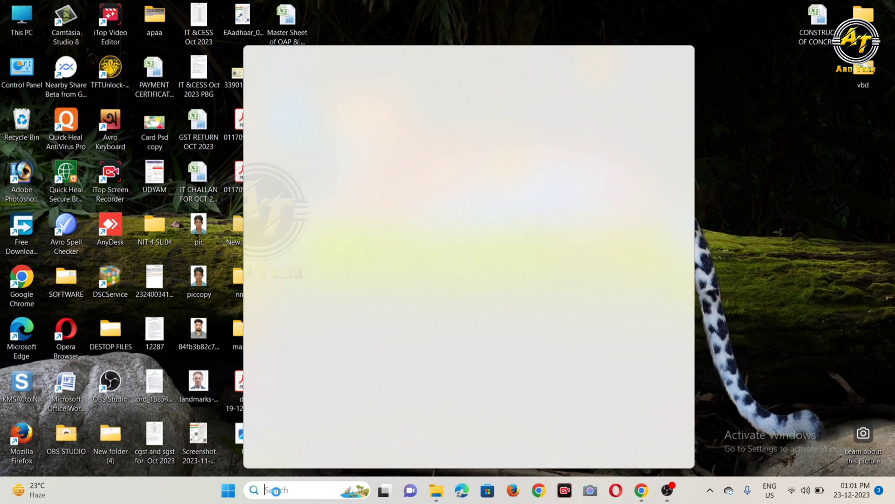
pyautogui.write('T')
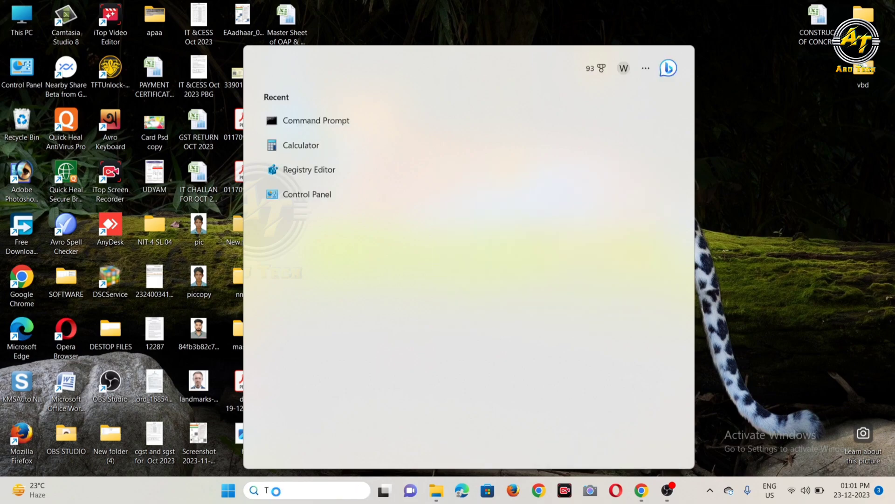
pyautogui.write('URN')
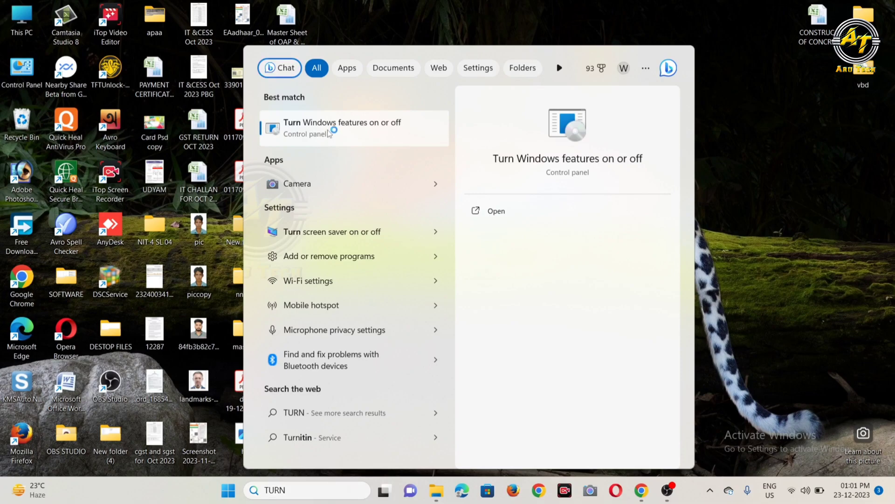
pyautogui.click(329, 132)
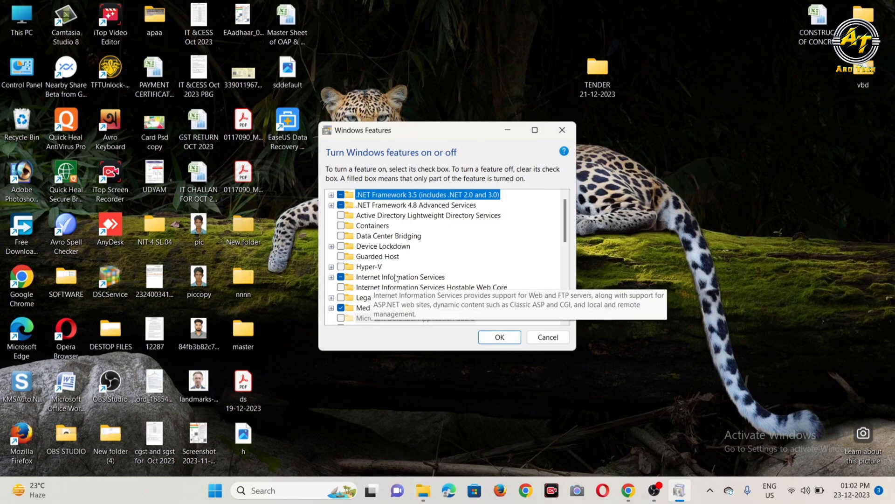
# - Check the CGI setting under Internet Information Services, World Wide Web Services, Application Development Features, and accept the Windows Features dialog
pyautogui.click(331, 278)
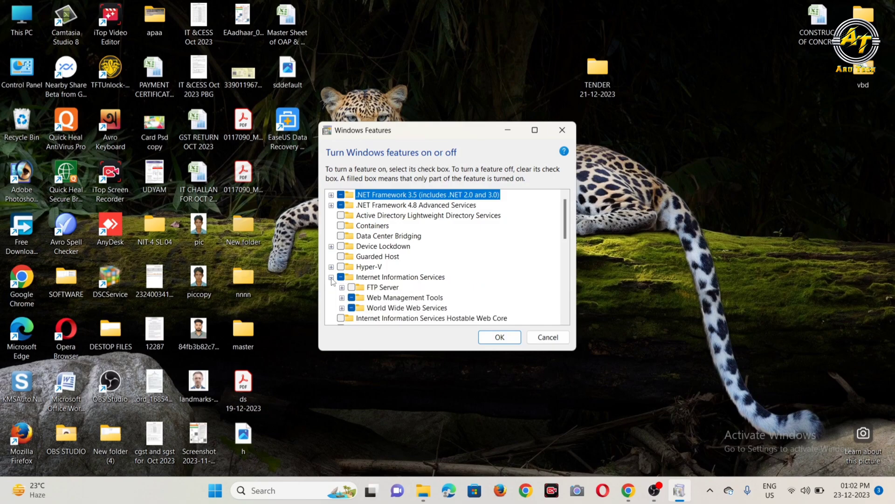
pyautogui.scroll(-1, 486, 282)
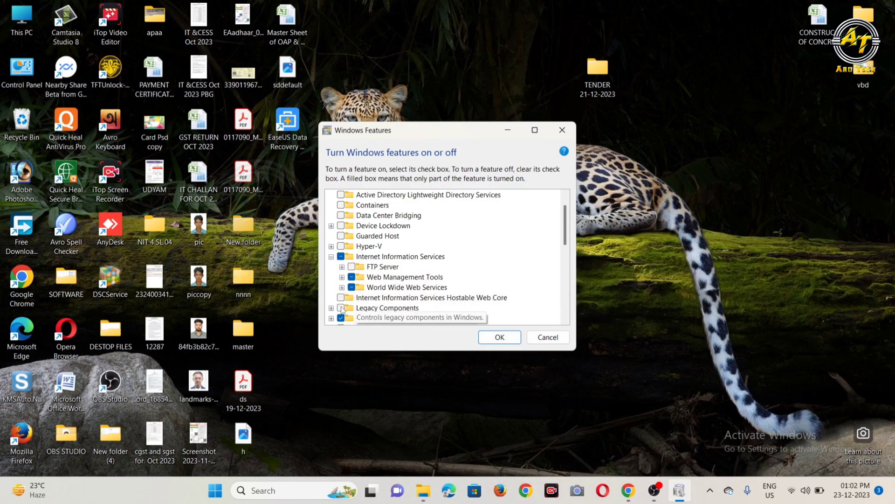
pyautogui.click(343, 288)
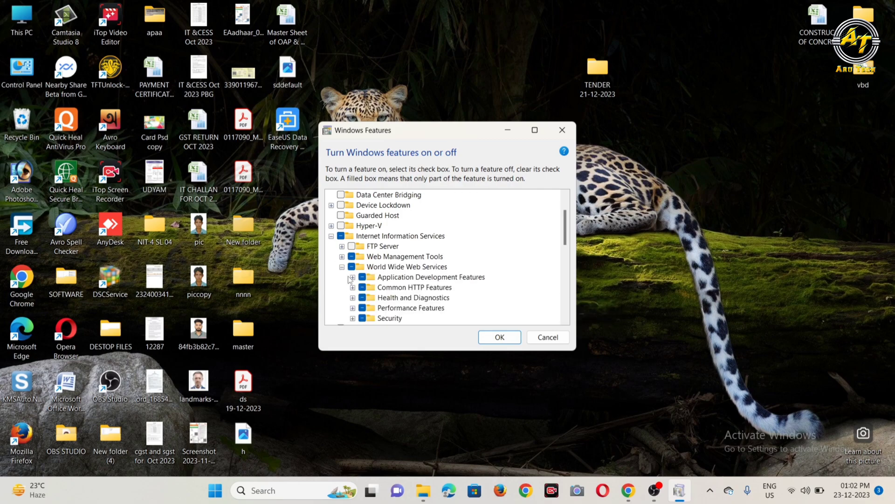
pyautogui.scroll(-1, 349, 278)
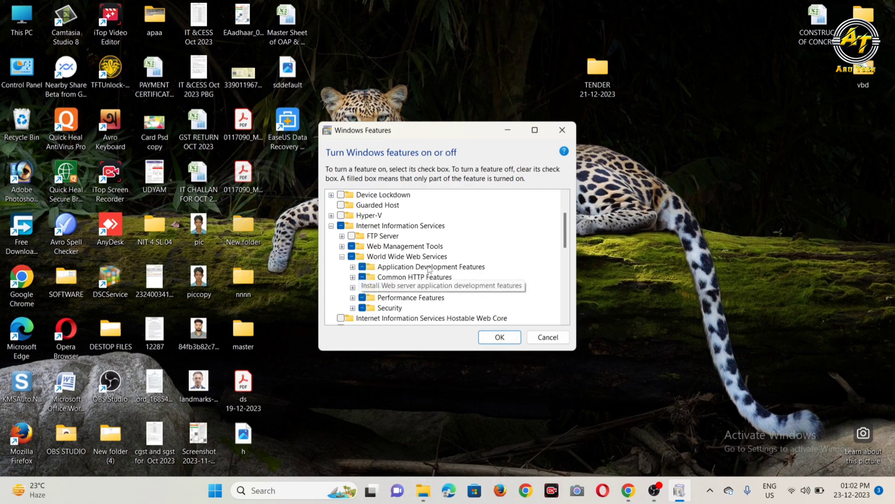
pyautogui.click(353, 267)
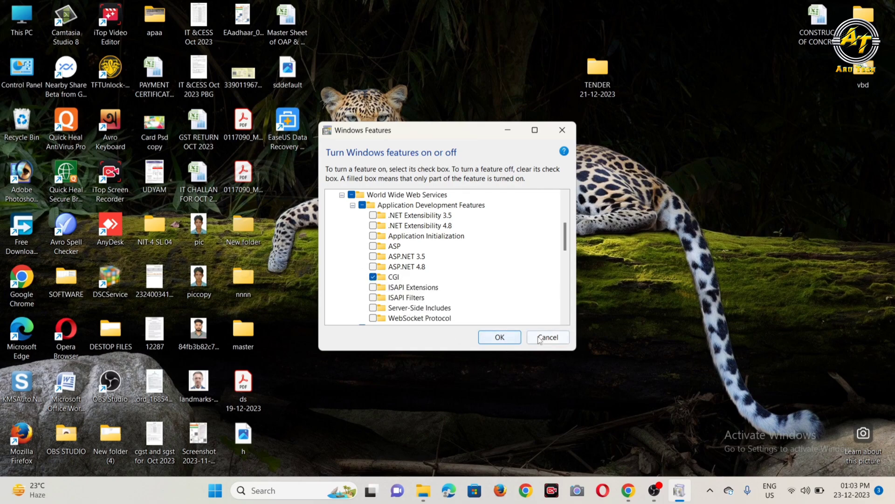
pyautogui.click(517, 340)
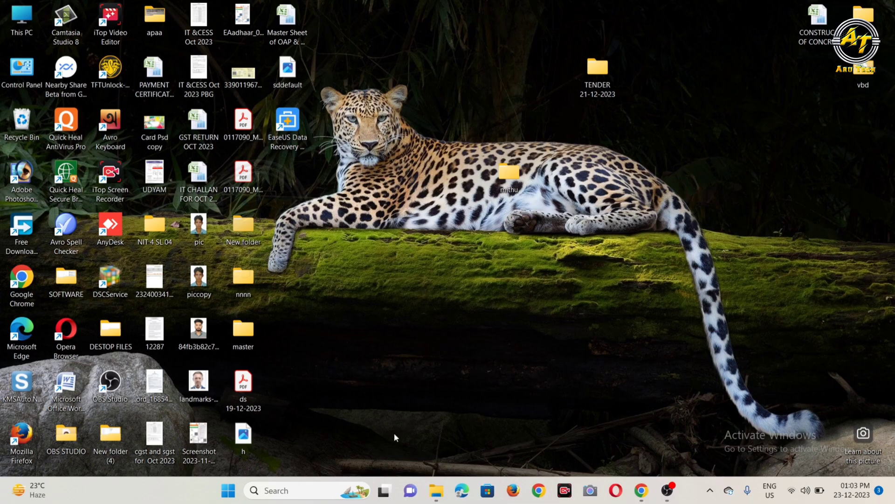
# - Search for "IIS", open Internet Information Services (IIS) Manager and show the server's Application Pools
pyautogui.click(289, 492)
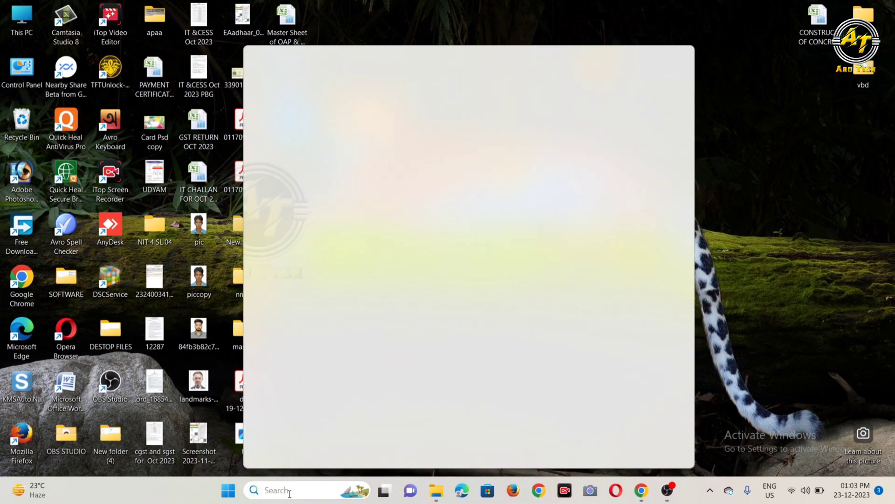
pyautogui.write('IIS')
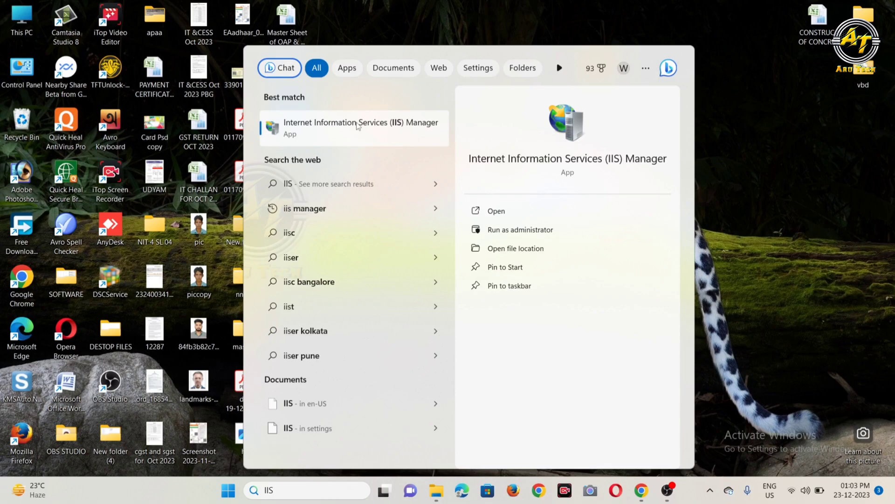
pyautogui.click(358, 125)
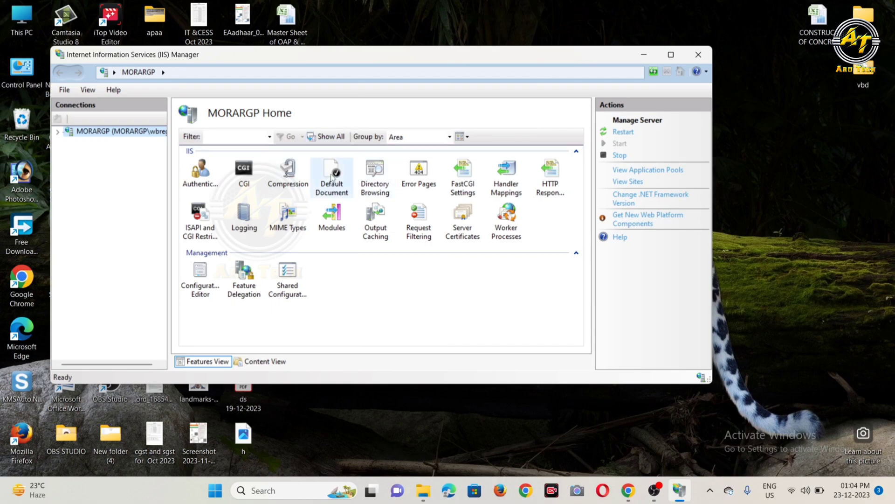
pyautogui.click(57, 132)
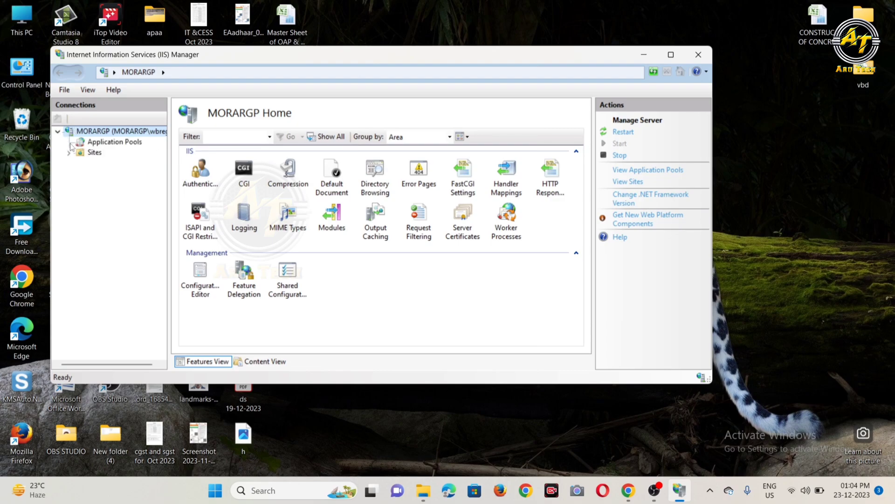
pyautogui.click(108, 146)
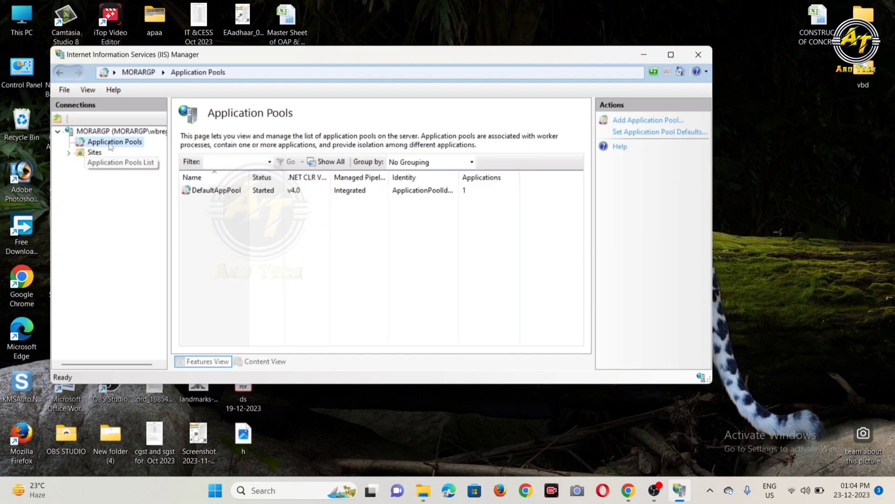
# - Check the Enable 32-Bit Applications option in DefaultAppPool's advanced settings, then close the settings and IIS Manager
pyautogui.click(214, 192)
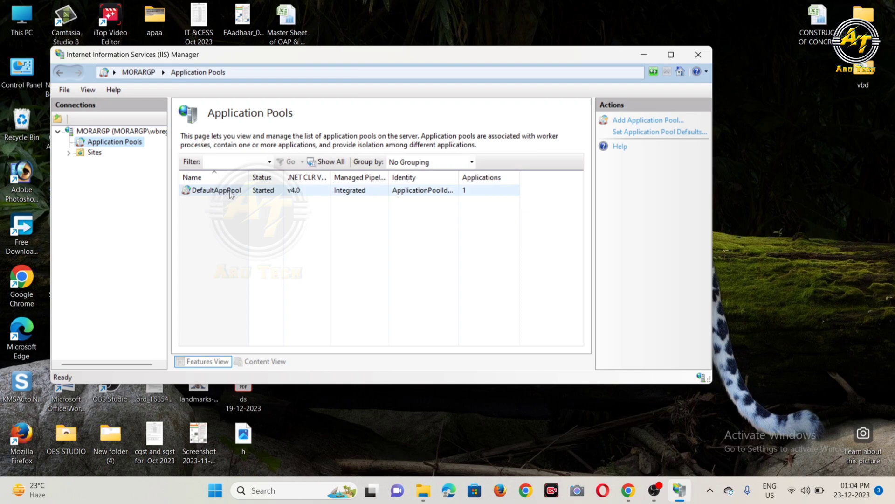
pyautogui.click(230, 192)
pyautogui.rightClick(231, 192)
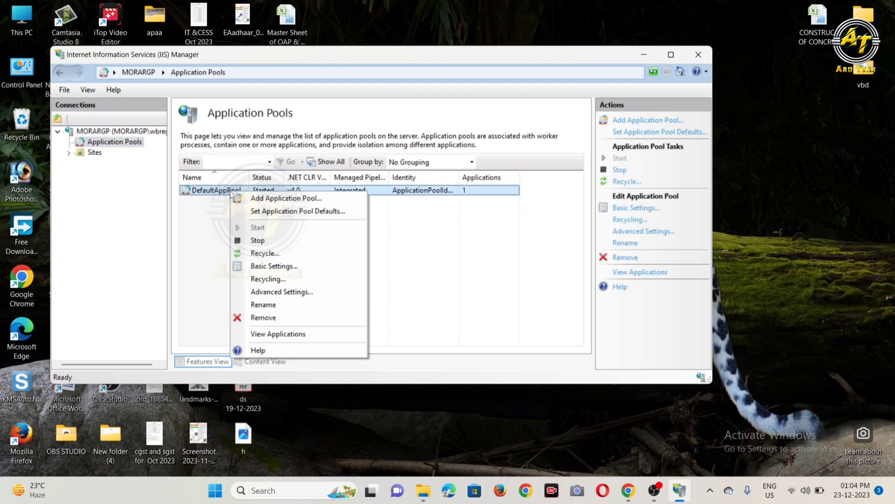
pyautogui.click(282, 293)
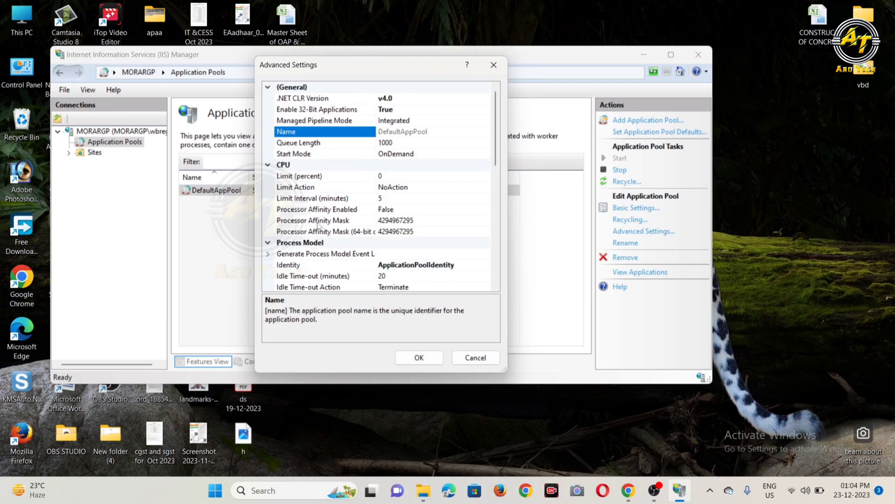
pyautogui.click(289, 111)
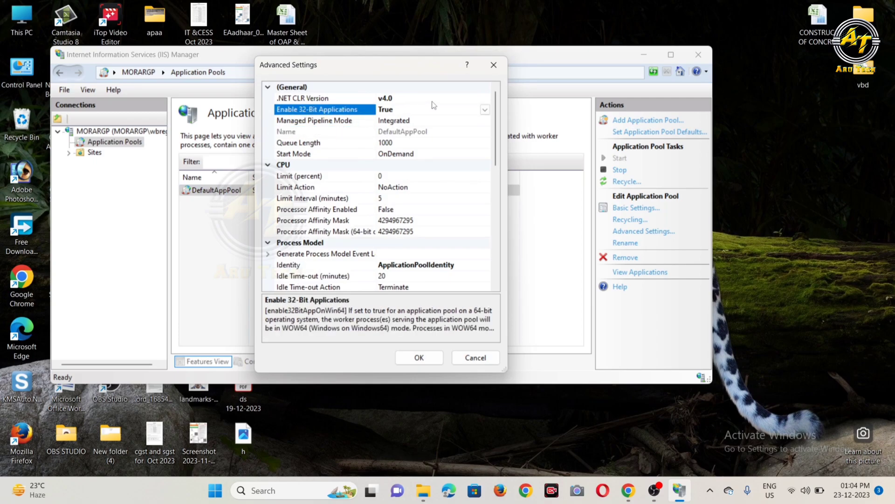
pyautogui.click(485, 113)
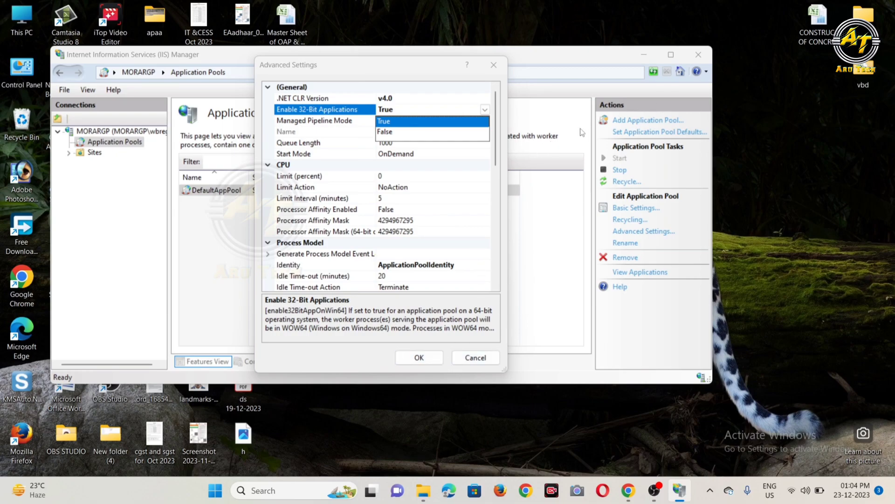
pyautogui.click(697, 56)
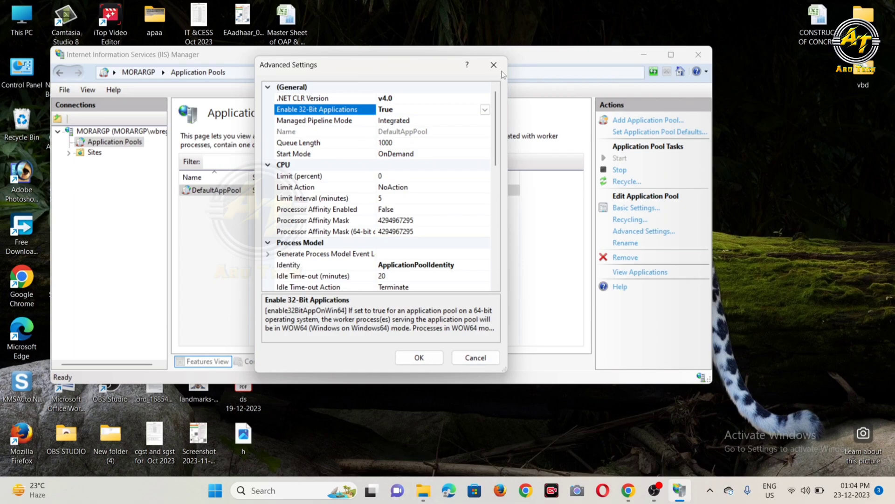
pyautogui.click(495, 66)
pyautogui.click(698, 55)
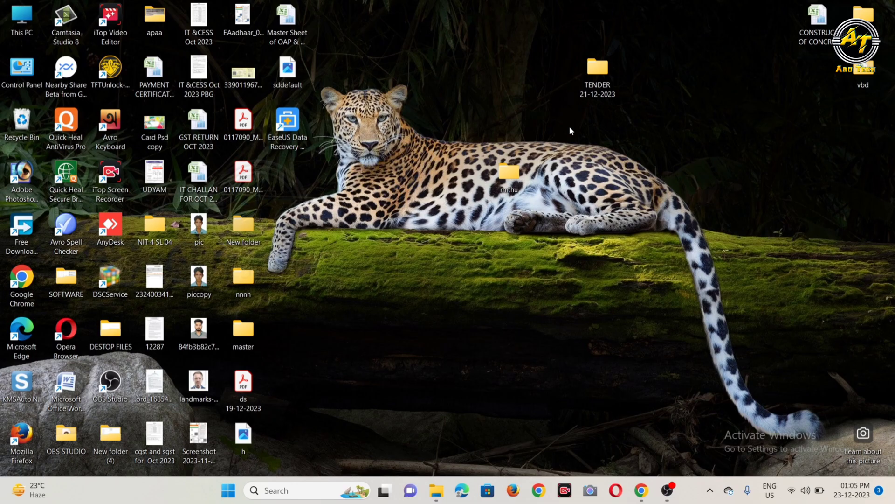
# - Switch to Chrome and open FileHorse's Java JRE 8 Update 391 (32-bit) download page from the search results
pyautogui.click(641, 490)
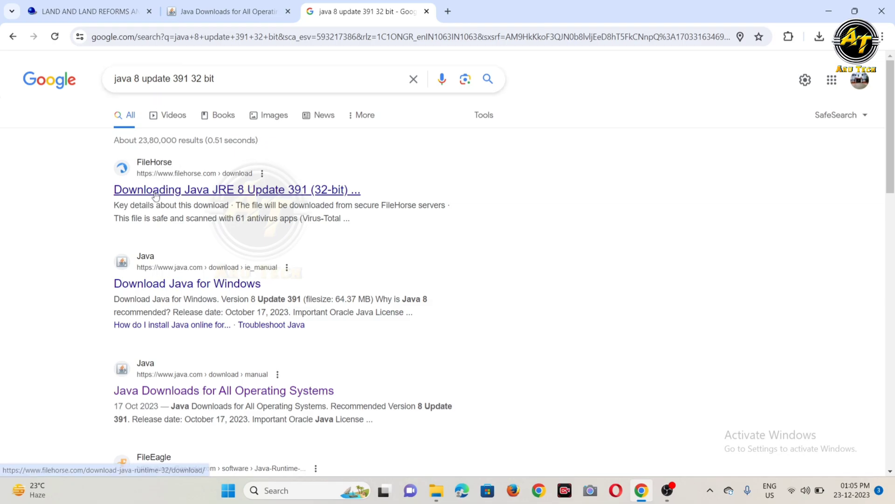
pyautogui.click(229, 194)
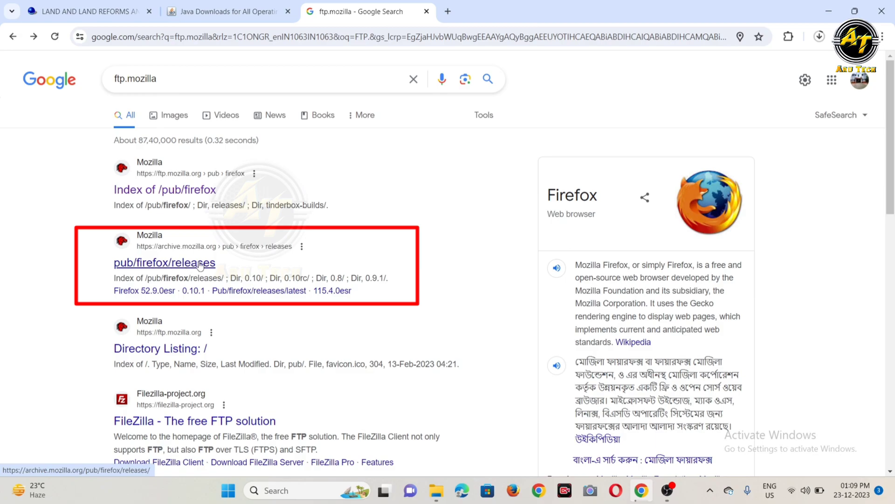
# - Open Mozilla's pub/firefox/releases archive from the search results and go to the 48.0 release folder
pyautogui.click(155, 265)
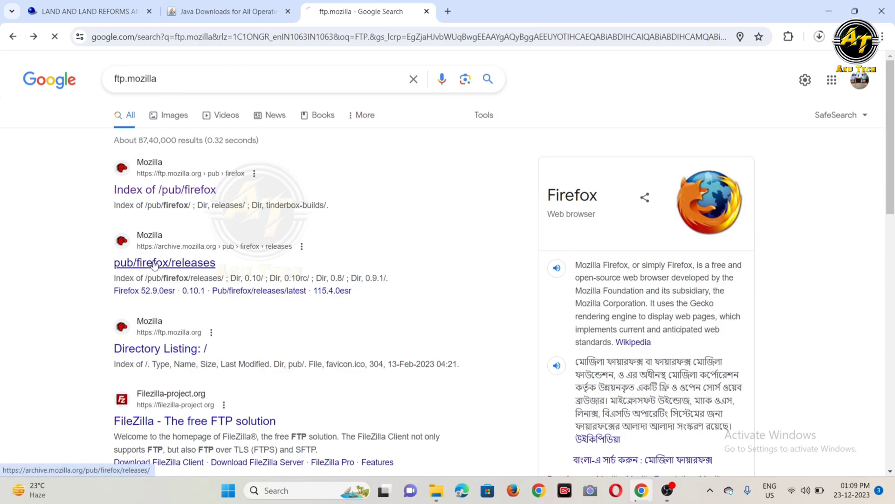
pyautogui.scroll(-1, 28, 266)
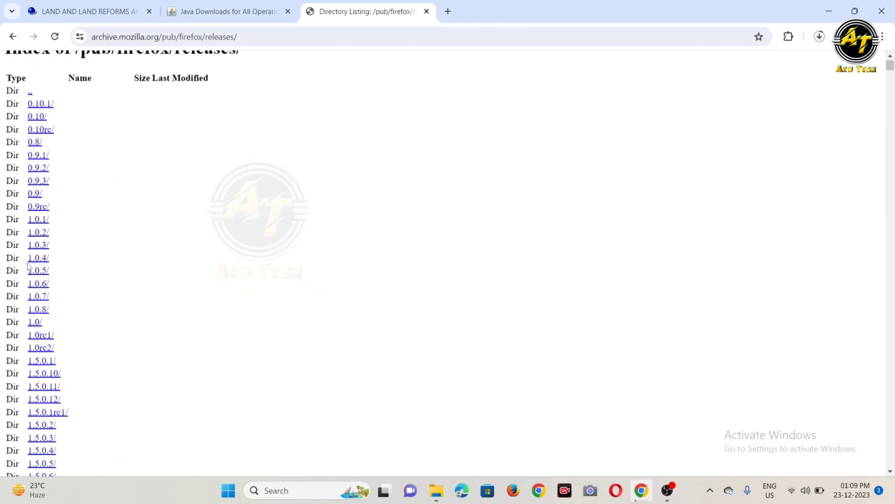
pyautogui.scroll(-20, 28, 266)
pyautogui.scroll(-20, 38, 268)
pyautogui.scroll(-20, 42, 266)
pyautogui.scroll(-20, 43, 266)
pyautogui.scroll(-20, 45, 264)
pyautogui.scroll(-20, 49, 262)
pyautogui.scroll(-20, 50, 261)
pyautogui.scroll(-20, 52, 260)
pyautogui.scroll(4, 54, 259)
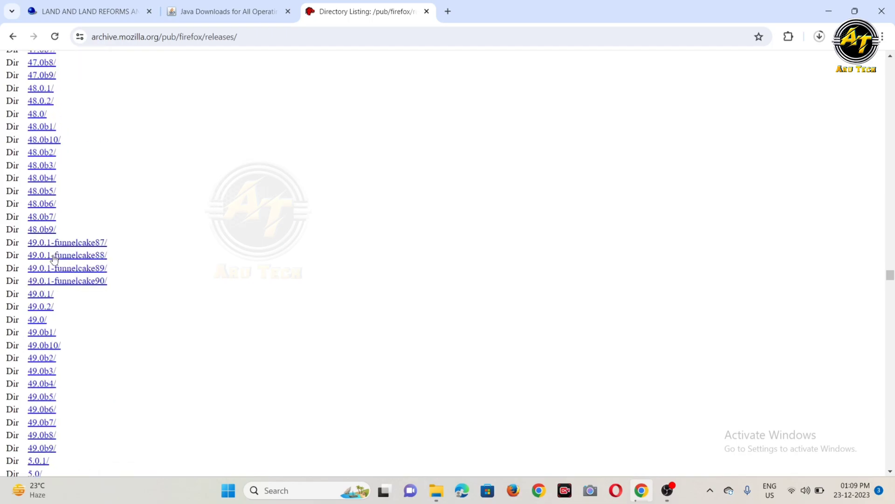
pyautogui.scroll(2, 54, 260)
pyautogui.click(39, 202)
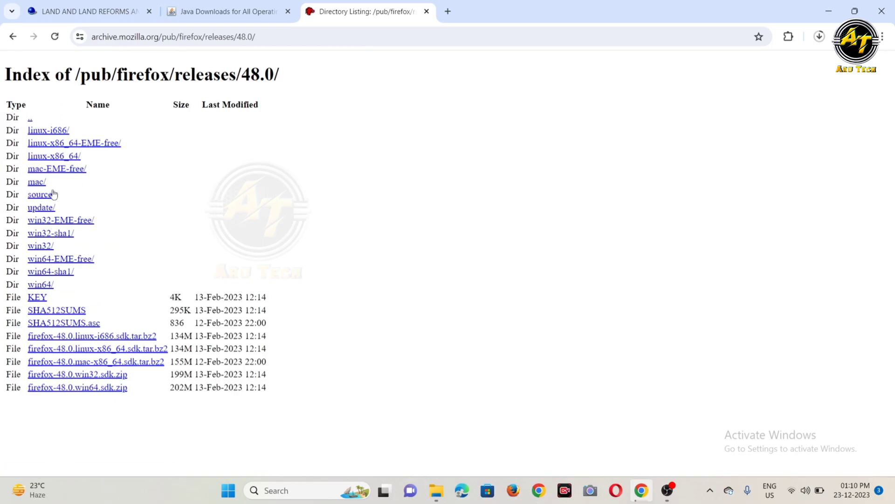
# - Open the win32 folder of the Firefox 48.0 release and its en-US subfolder with the setup files
pyautogui.click(43, 248)
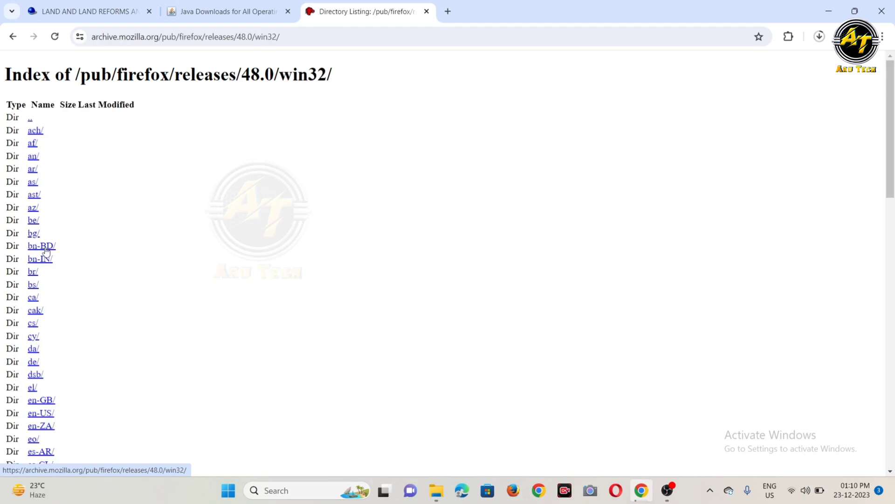
pyautogui.scroll(-2, 40, 261)
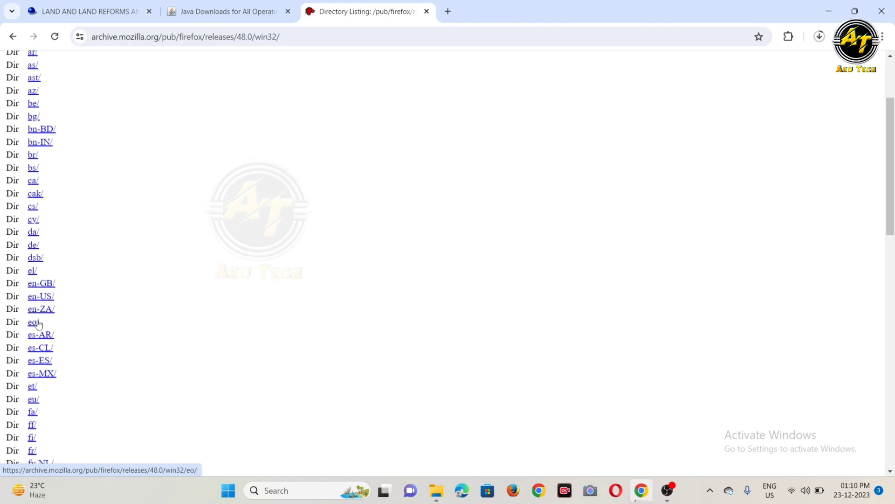
pyautogui.scroll(-1, 37, 359)
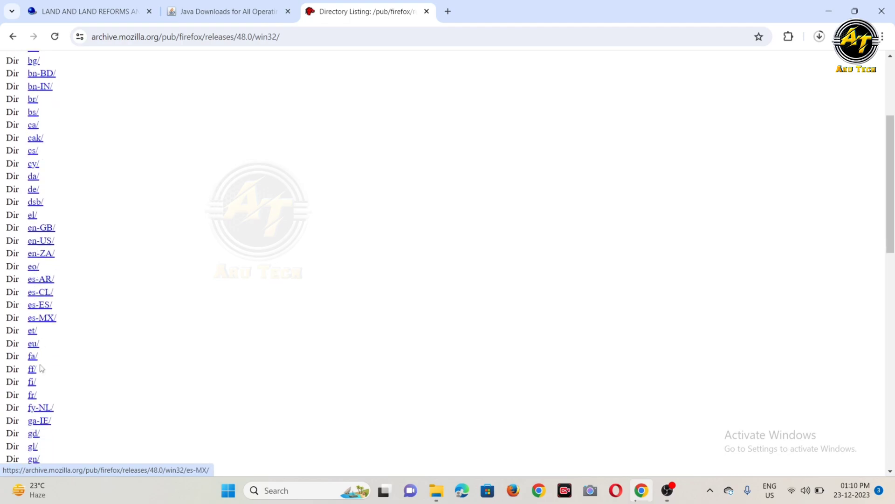
pyautogui.click(48, 239)
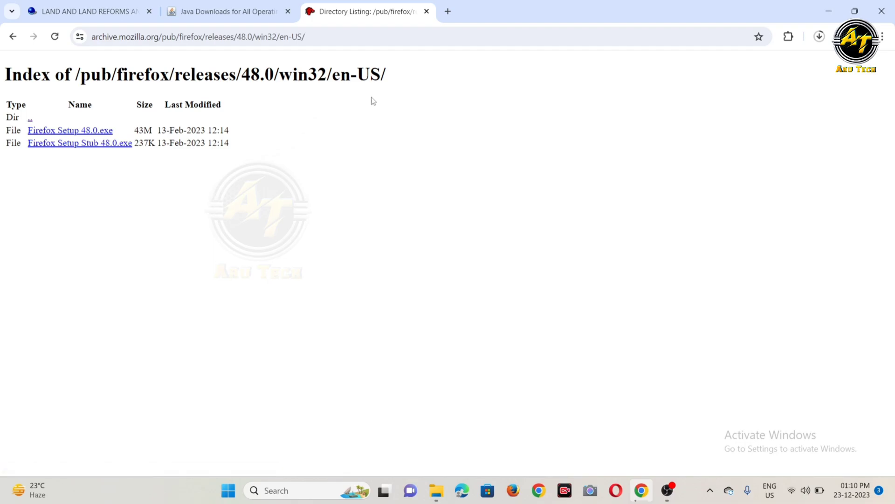
# - Switch to Firefox, check the Firefox updates setting in the Advanced update options, and close Options
pyautogui.click(512, 489)
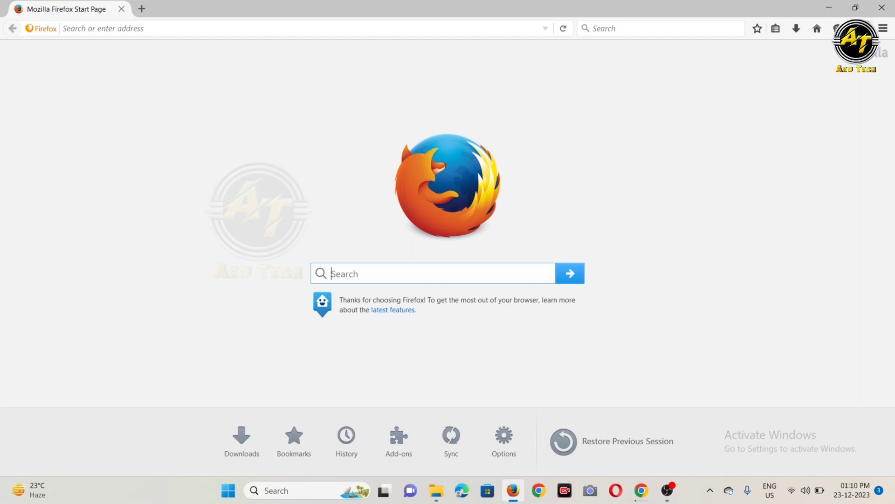
pyautogui.click(884, 29)
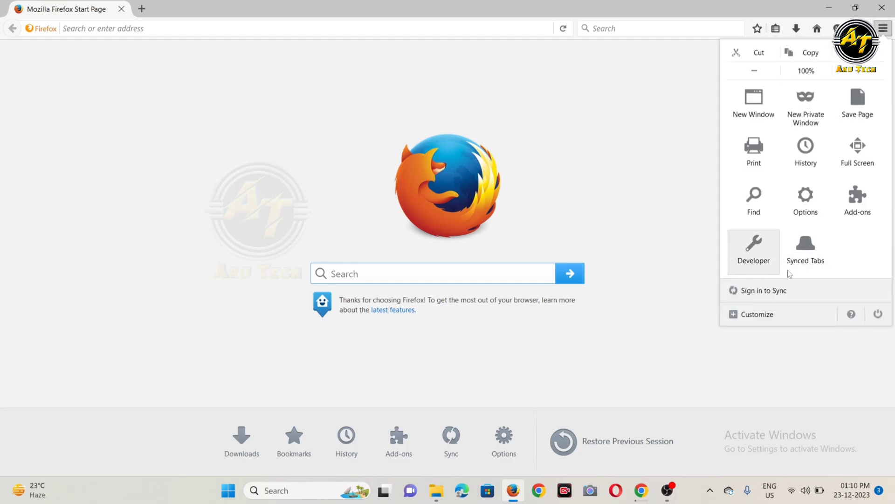
pyautogui.click(810, 217)
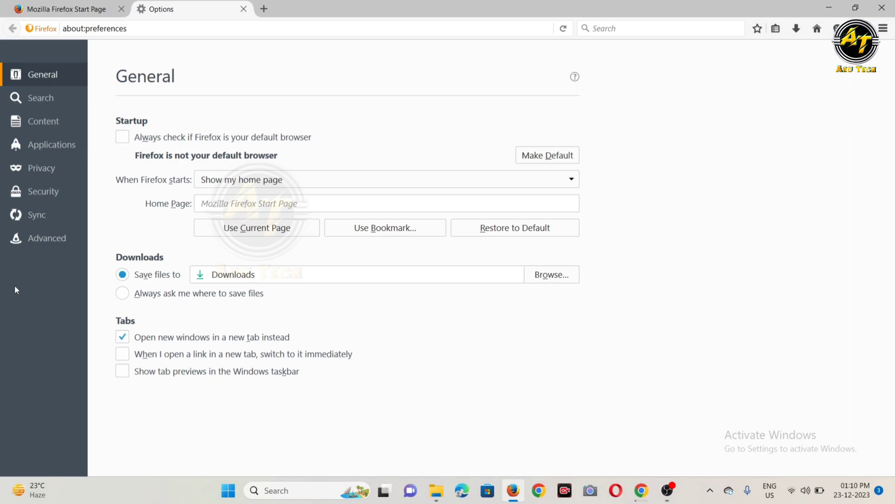
pyautogui.click(46, 240)
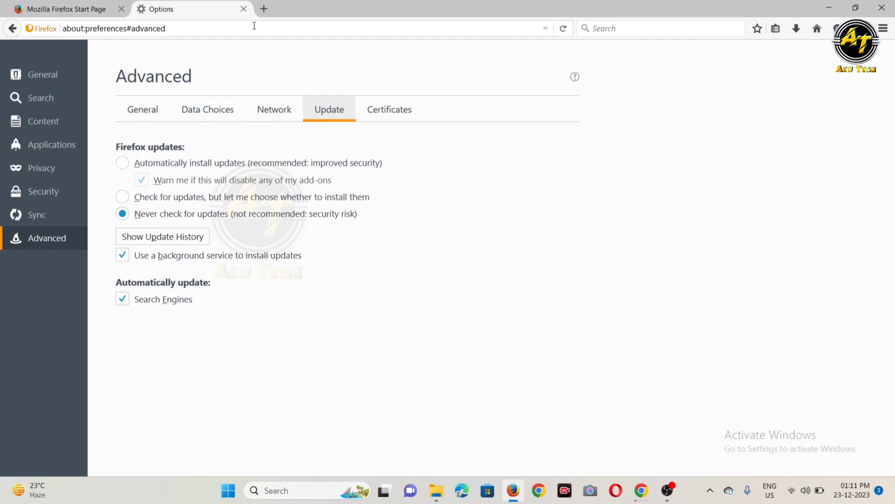
pyautogui.click(243, 9)
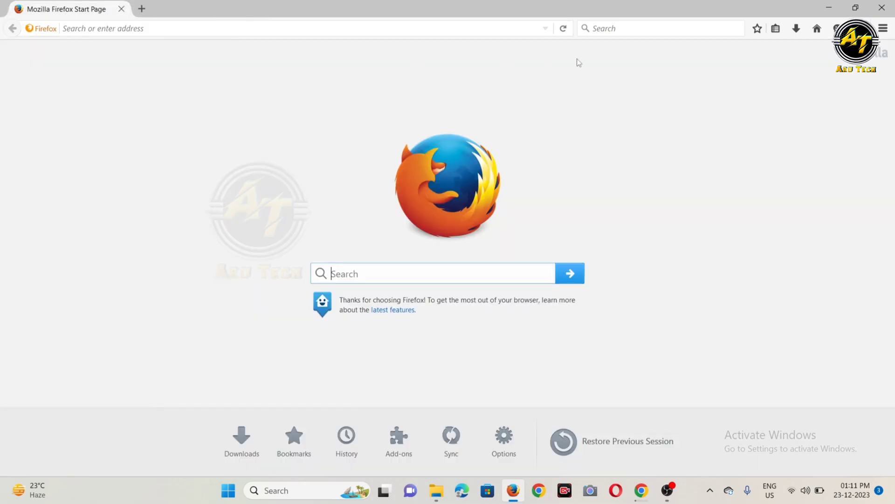
# - Check the activation settings of the installed Java plugins in Firefox's Add-ons Manager, then close it
pyautogui.click(884, 28)
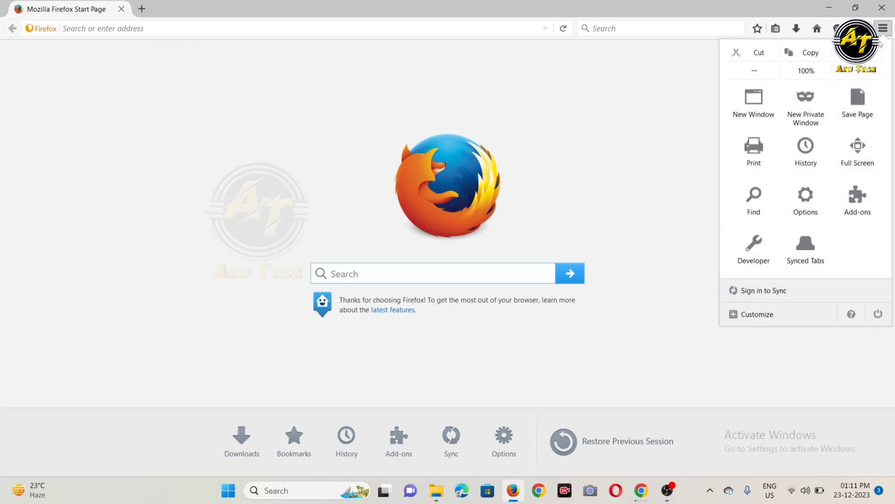
pyautogui.click(862, 210)
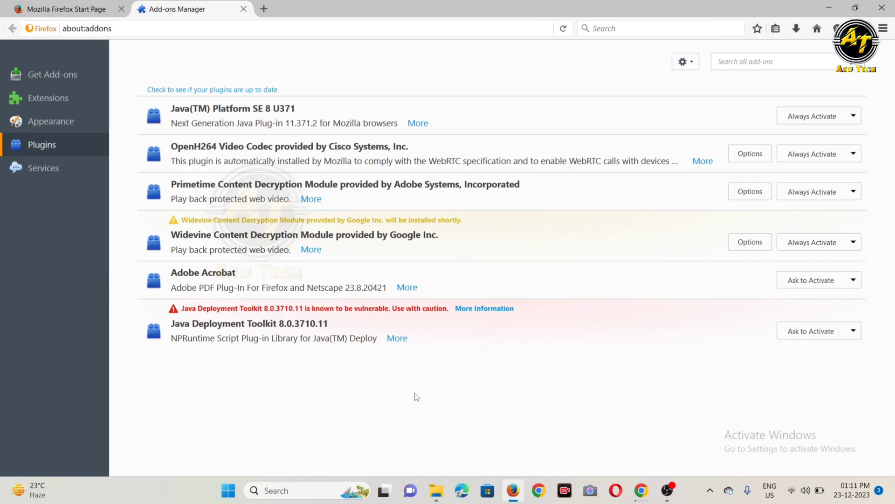
pyautogui.click(243, 9)
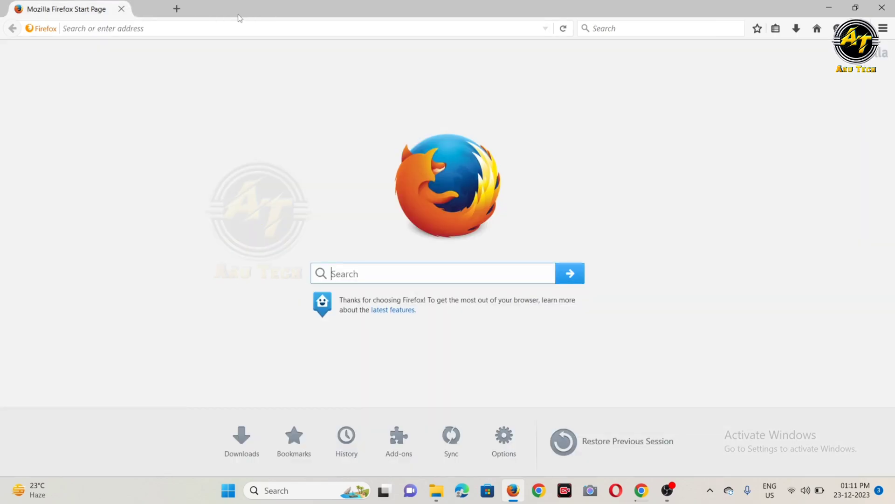
# - Search for "wbtender", open the West Bengal eProcurement site and show its Site compatibility page
pyautogui.click(345, 279)
pyautogui.write('WBT')
pyautogui.click(350, 304)
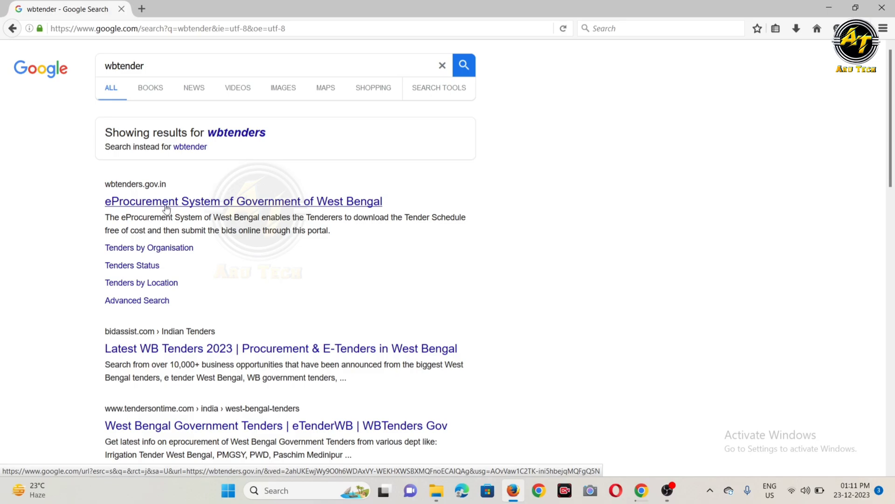
pyautogui.click(167, 205)
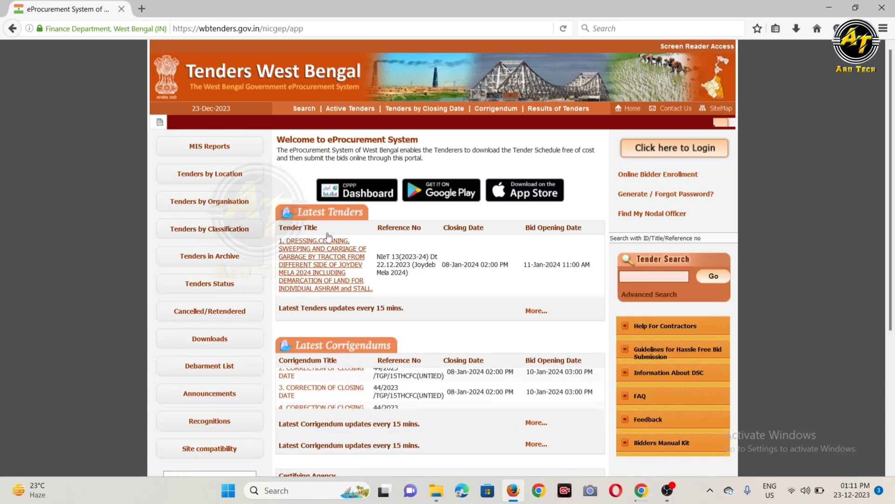
pyautogui.scroll(-3, 268, 254)
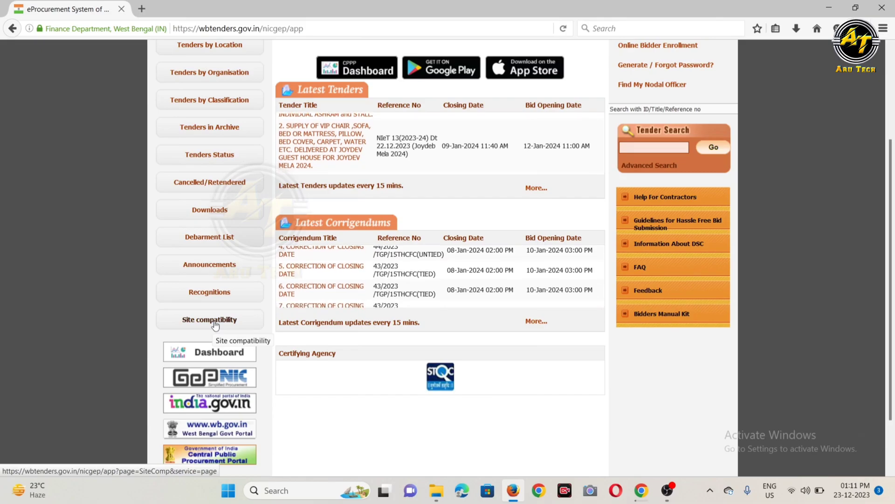
pyautogui.click(216, 324)
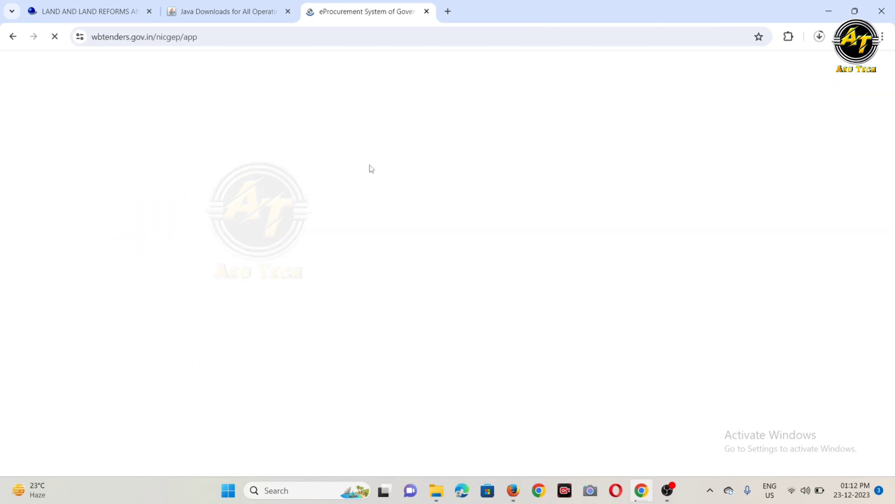
# - Check the Site compatibility page of wbtenders.gov.in in Chrome for browser and Java support
pyautogui.scroll(-5, 223, 258)
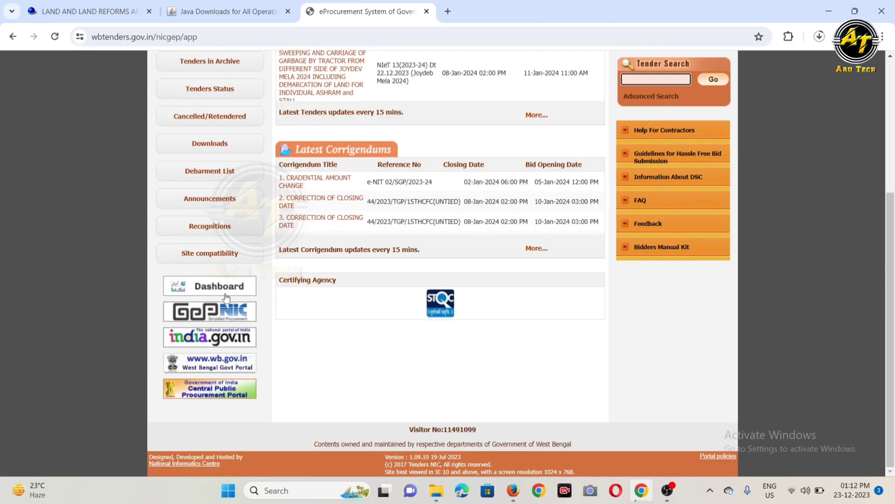
pyautogui.click(222, 256)
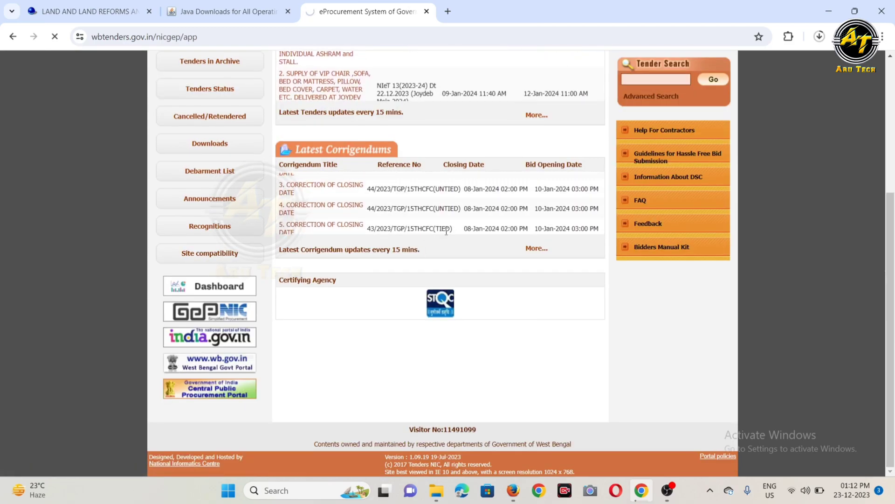
pyautogui.scroll(-1, 485, 222)
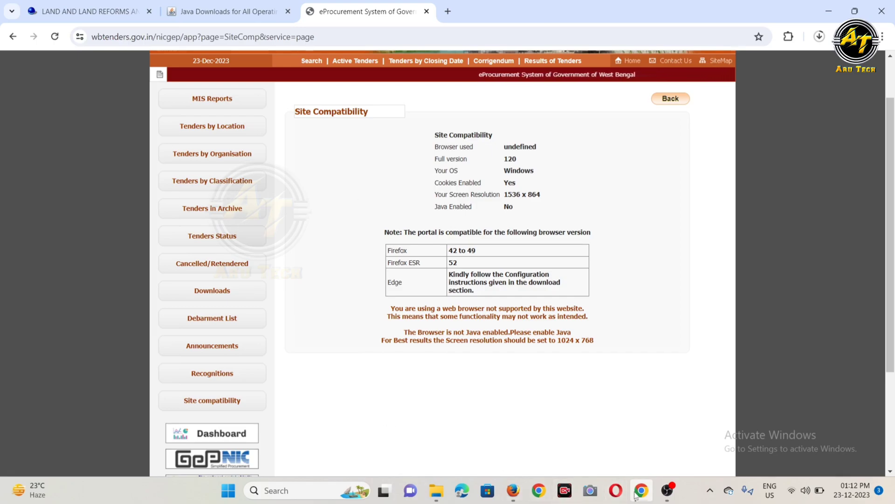
# - Switch back to Firefox and copy the web address of the wbtenders.gov.in Site Compatibility page
pyautogui.click(513, 490)
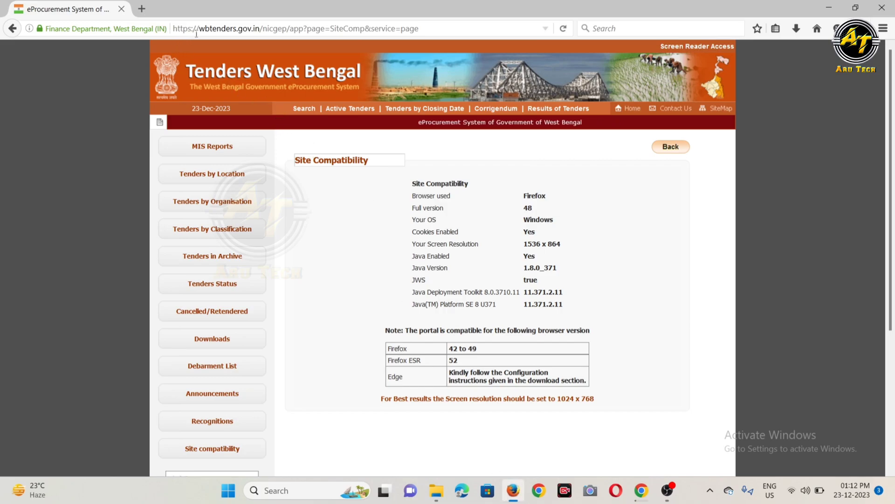
pyautogui.click(12, 28)
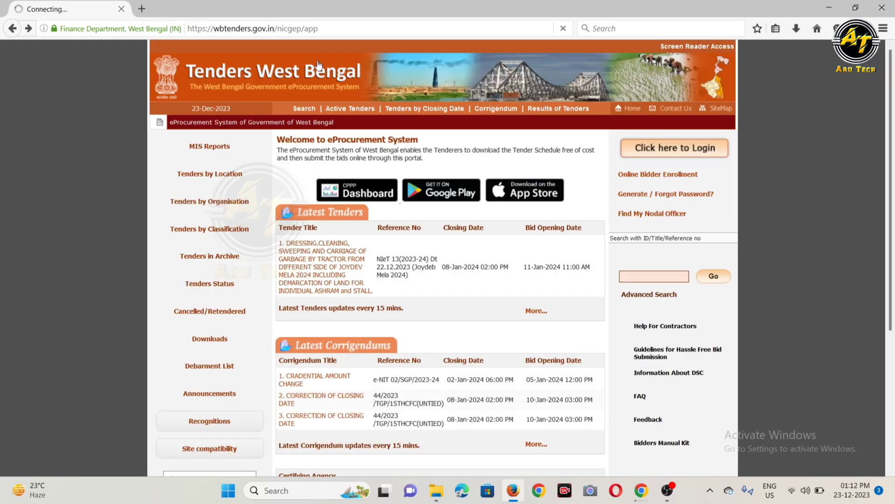
pyautogui.click(295, 29)
pyautogui.hotkey('ctrl', 'c')
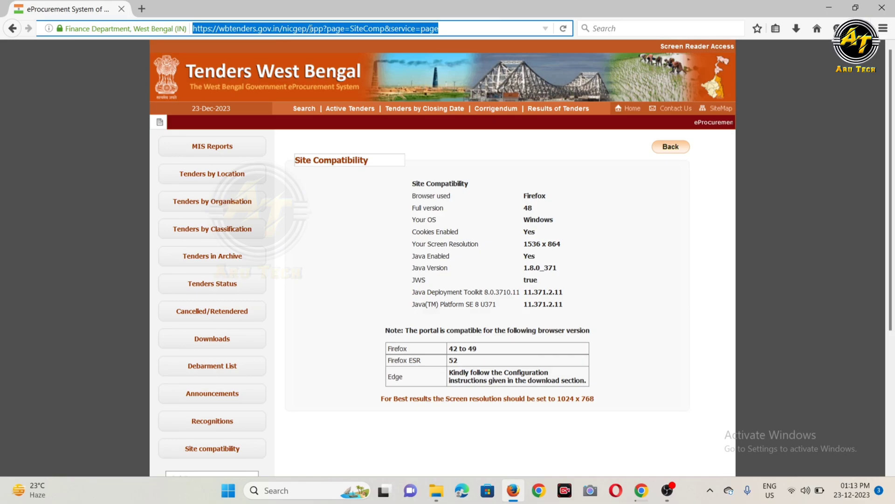
# - Search Windows for "JAV", open Configure Java and show the Java Control Panel's security settings
pyautogui.click(296, 490)
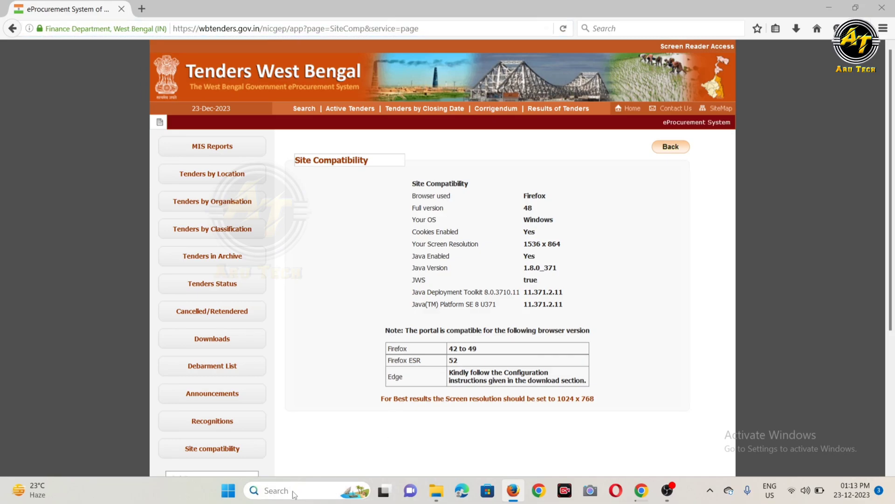
pyautogui.write('JAV')
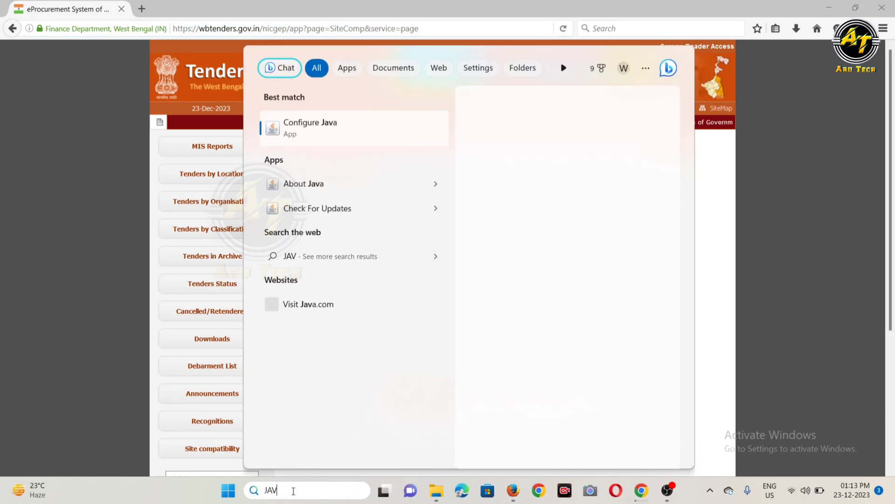
pyautogui.click(319, 130)
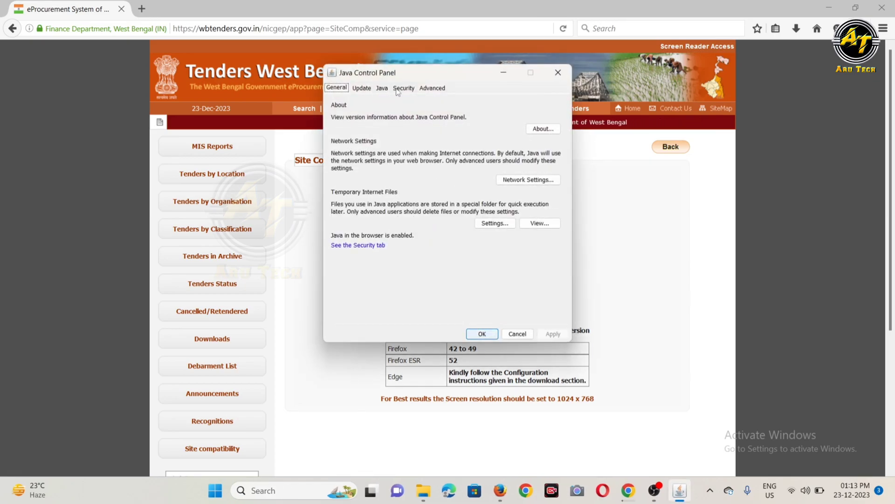
pyautogui.click(399, 89)
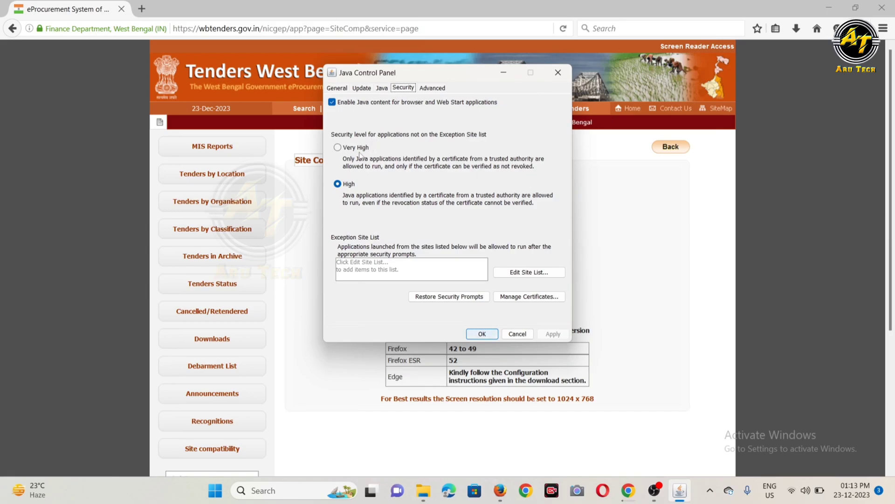
pyautogui.click(530, 274)
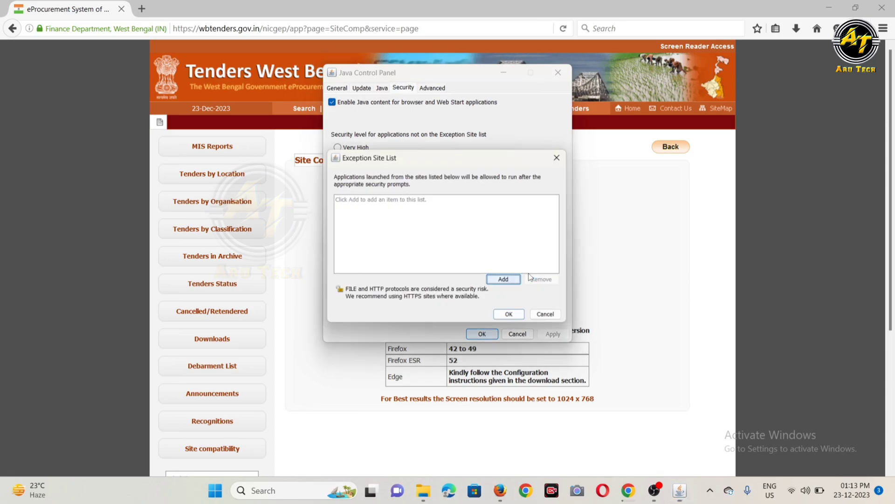
pyautogui.click(506, 280)
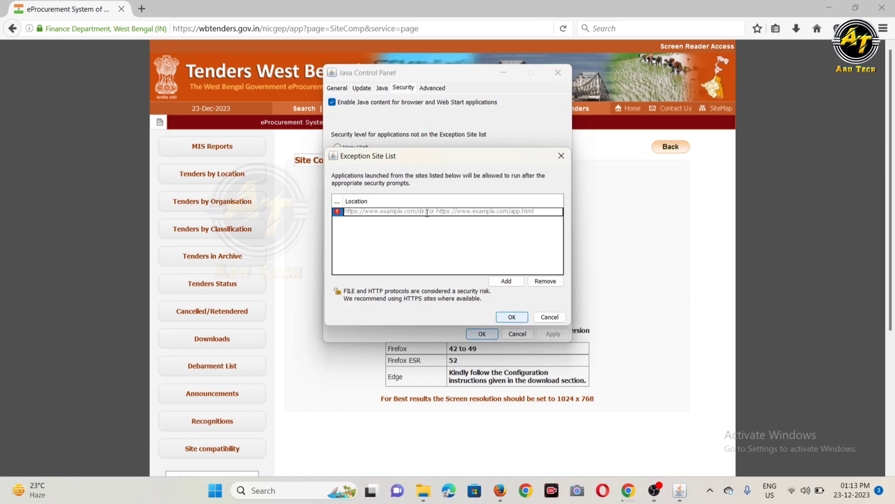
pyautogui.hotkey('ctrl', 'v')
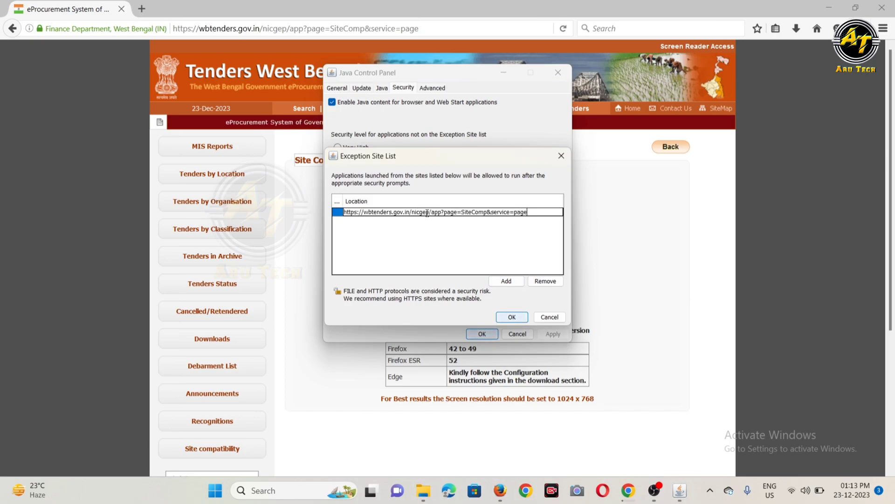
pyautogui.click(512, 282)
pyautogui.click(512, 317)
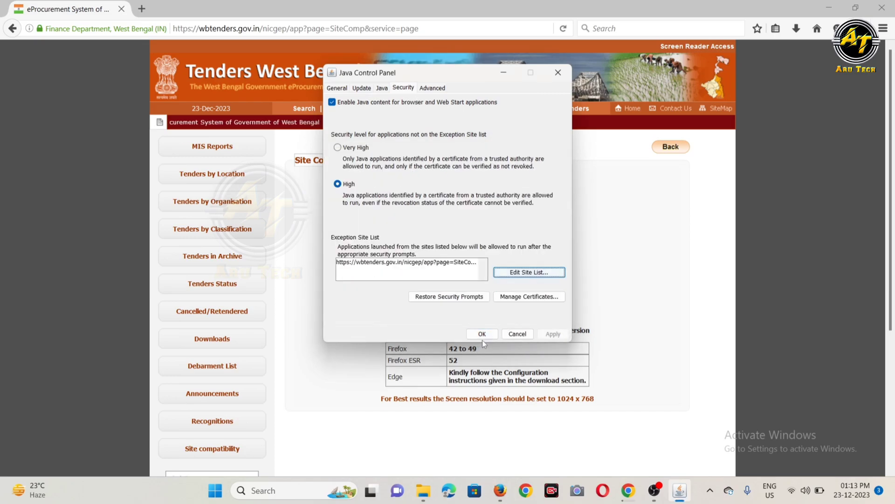